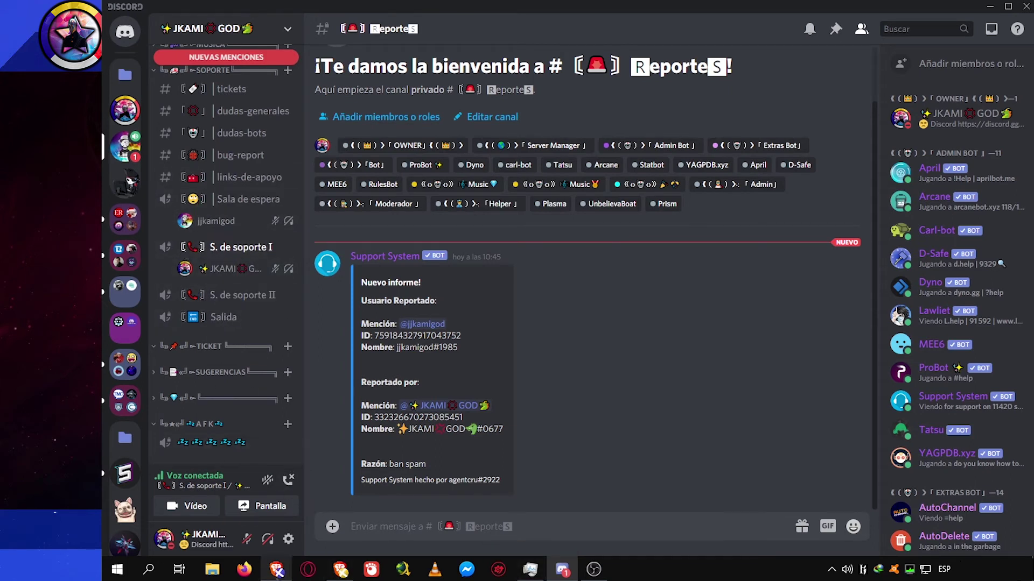
# - Switch to the Support System dashboard in the browser and look over the channels available as voice support channels
pyautogui.click(308, 569)
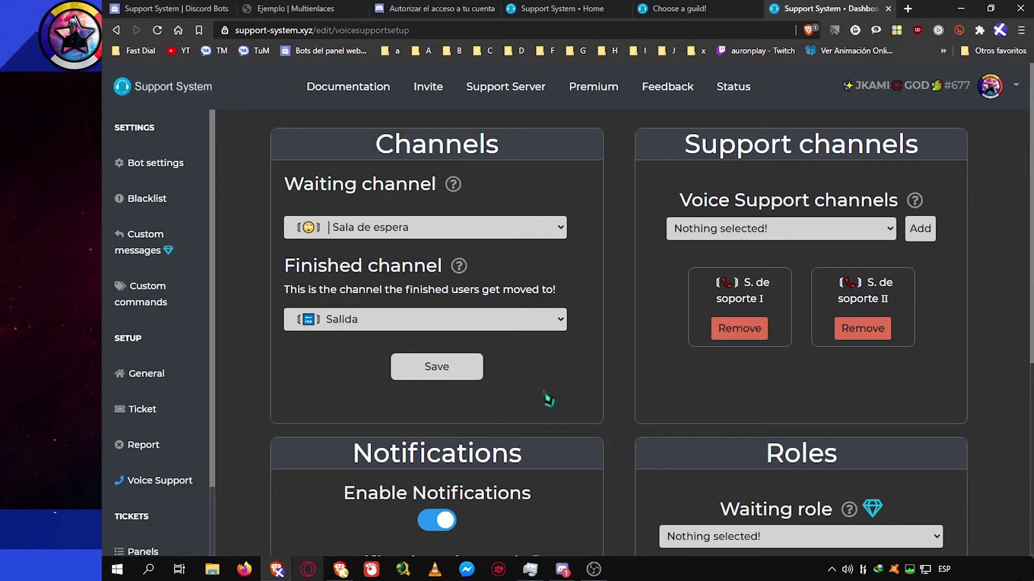
pyautogui.click(870, 233)
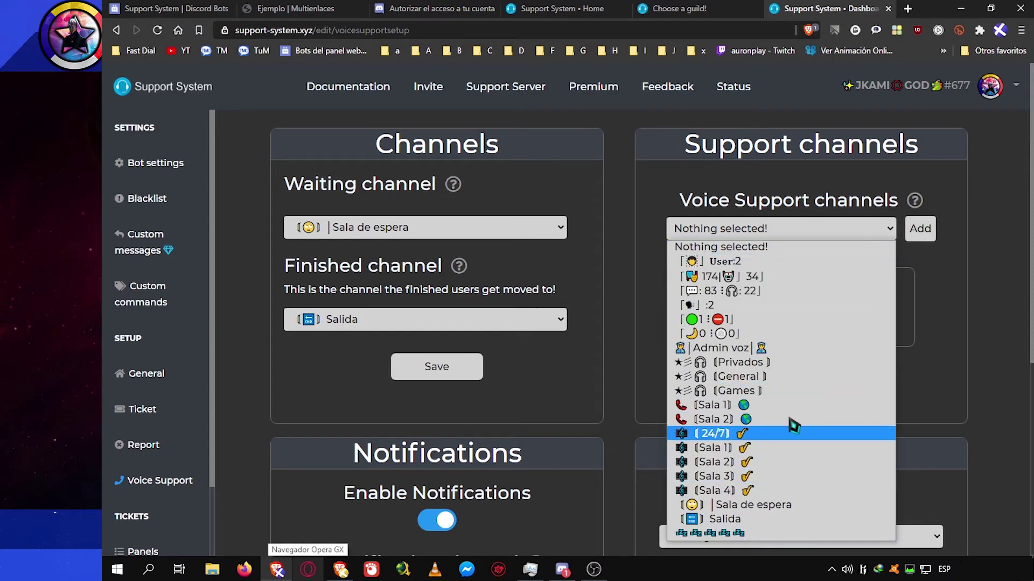
pyautogui.click(915, 389)
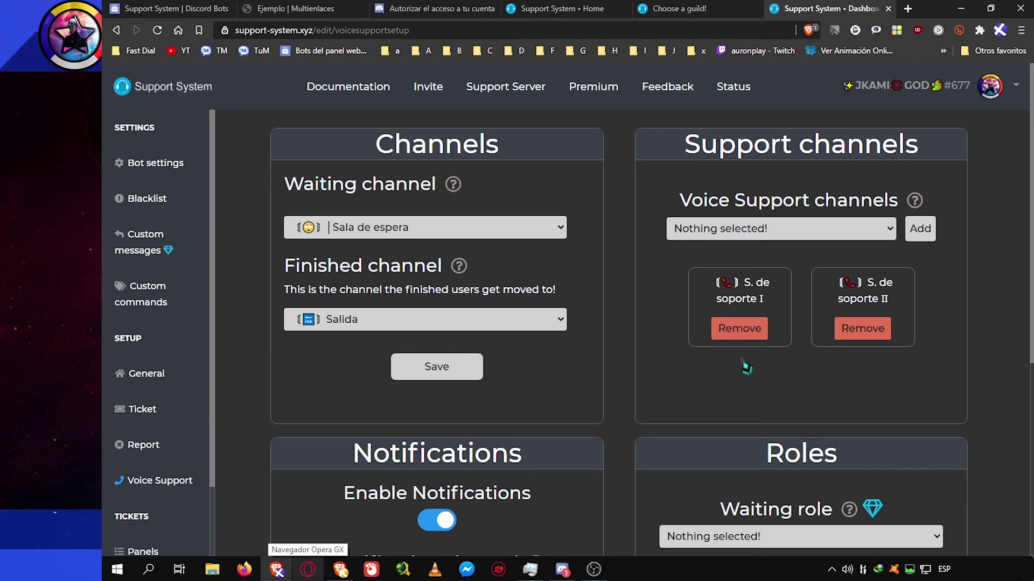
# - Review the Voice Support notification and role settings, including the channels offered for notifications
pyautogui.scroll(-5, 754, 380)
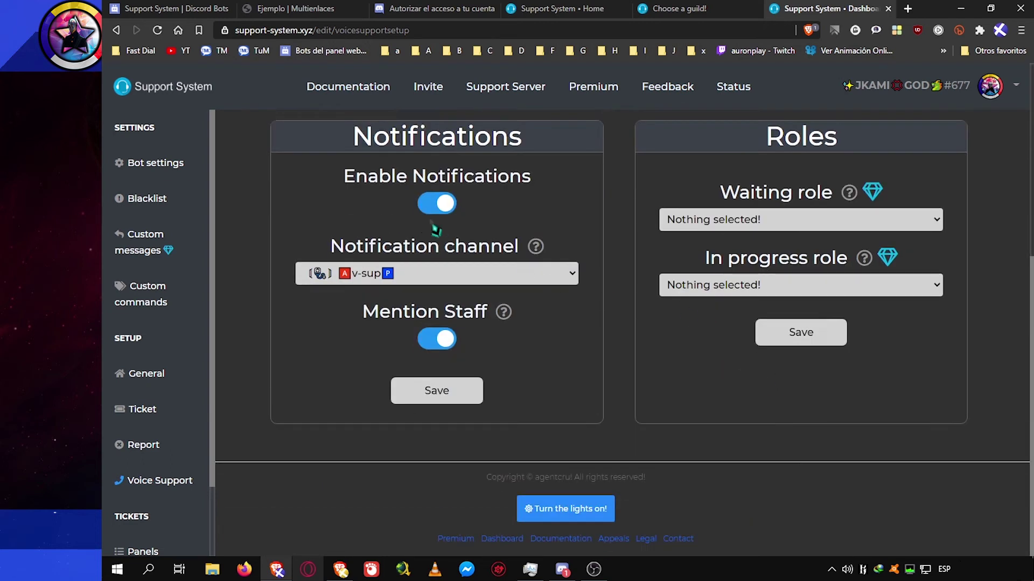
pyautogui.scroll(3, 433, 231)
pyautogui.scroll(-3, 396, 231)
pyautogui.scroll(4, 512, 372)
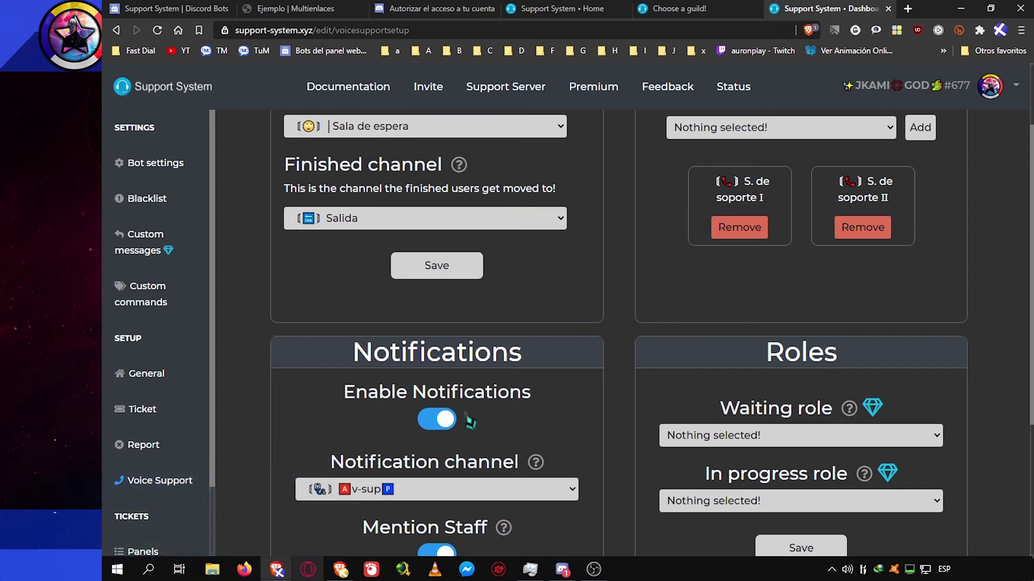
pyautogui.scroll(-4, 469, 425)
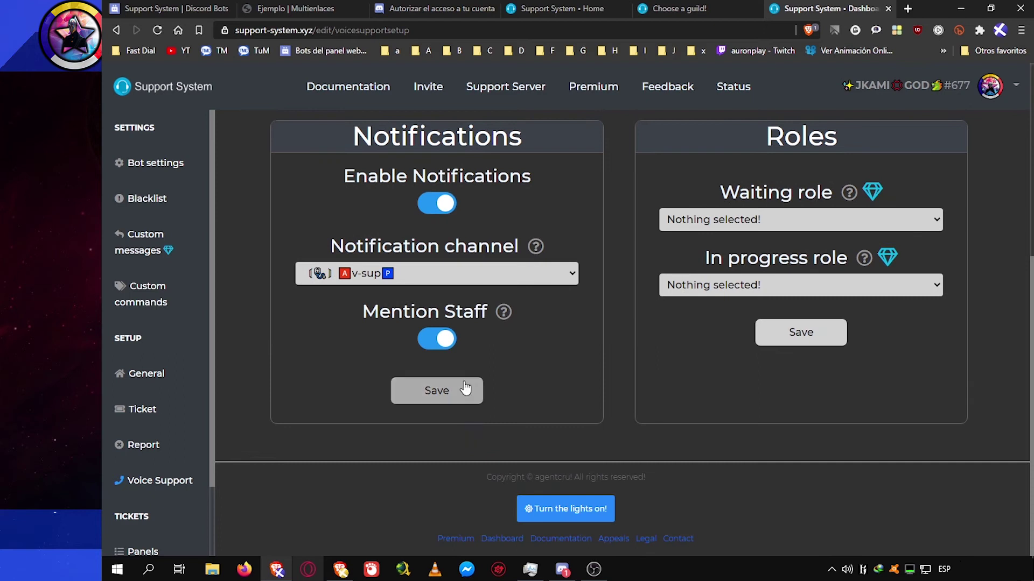
pyautogui.click(401, 285)
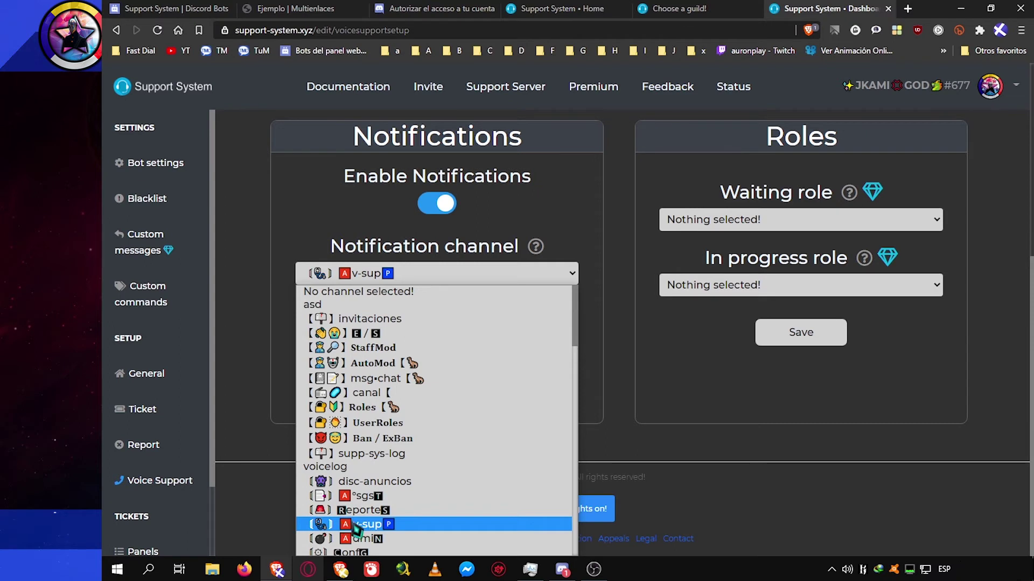
pyautogui.click(676, 441)
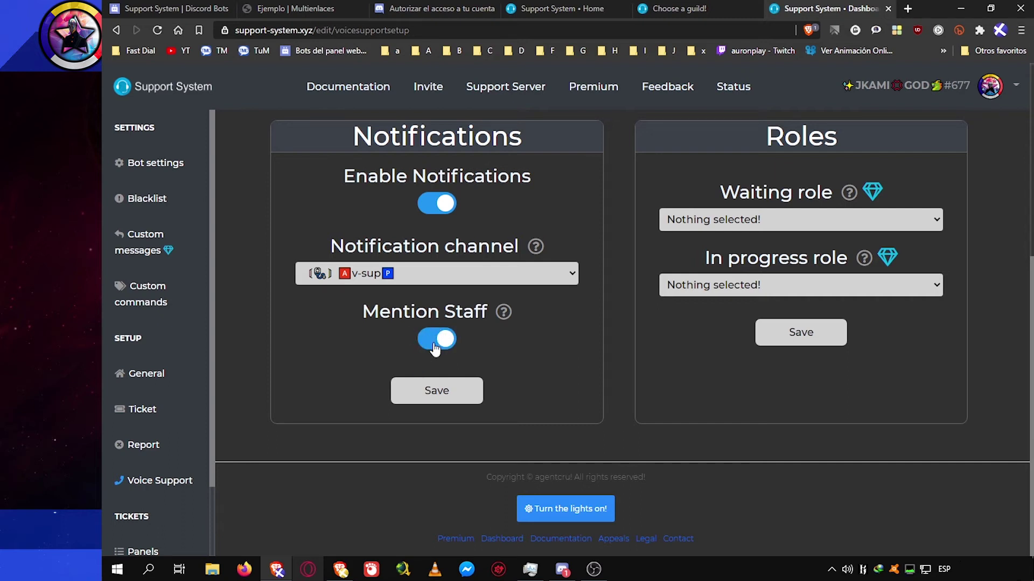
# - Switch to Discord and open the v-sup channel in the ADMIN category to read the voice support notifications
pyautogui.click(562, 569)
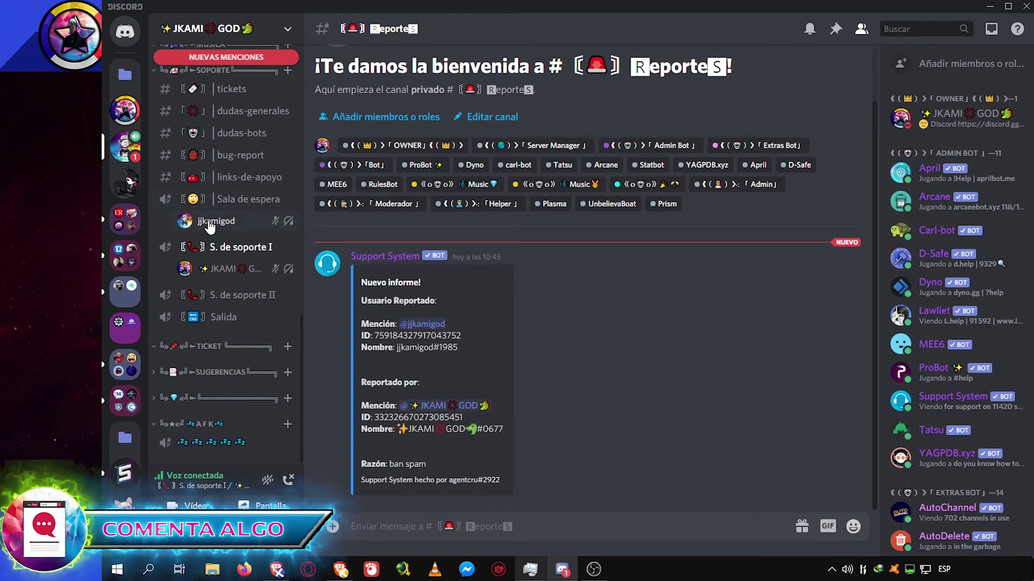
pyautogui.scroll(10, 232, 258)
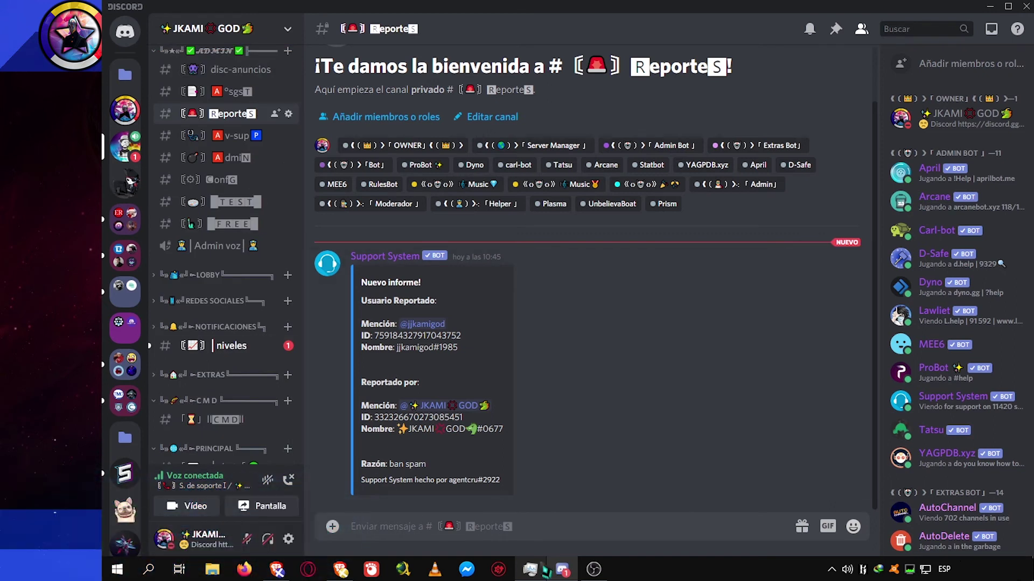
pyautogui.click(562, 570)
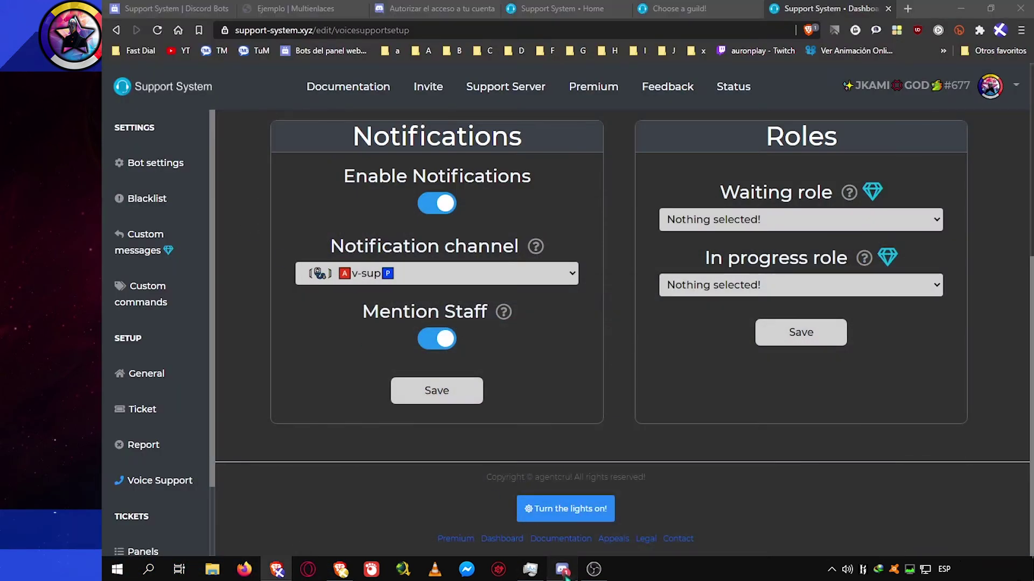
pyautogui.click(562, 571)
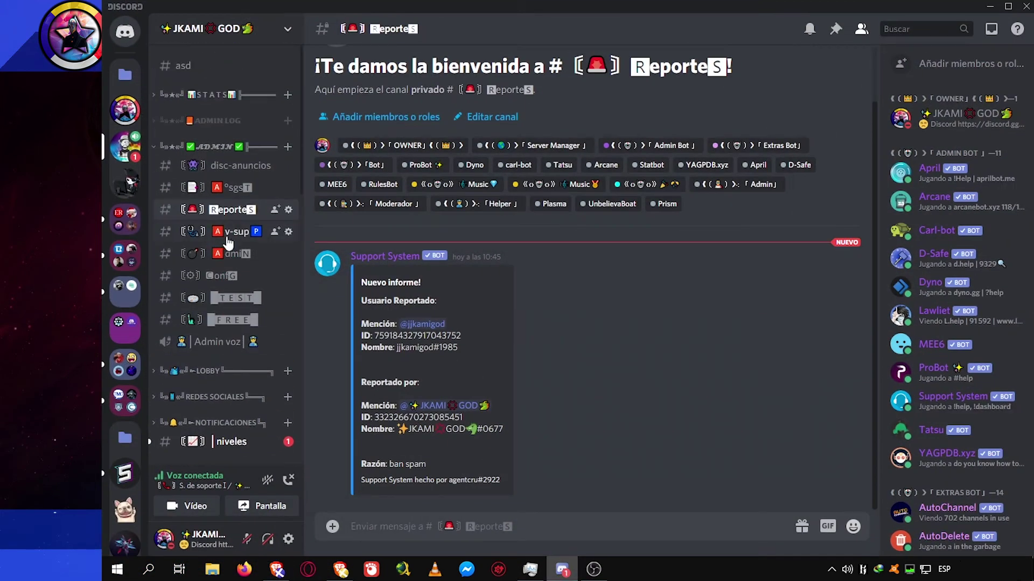
pyautogui.scroll(-5, 228, 244)
pyautogui.scroll(5, 226, 242)
pyautogui.click(221, 237)
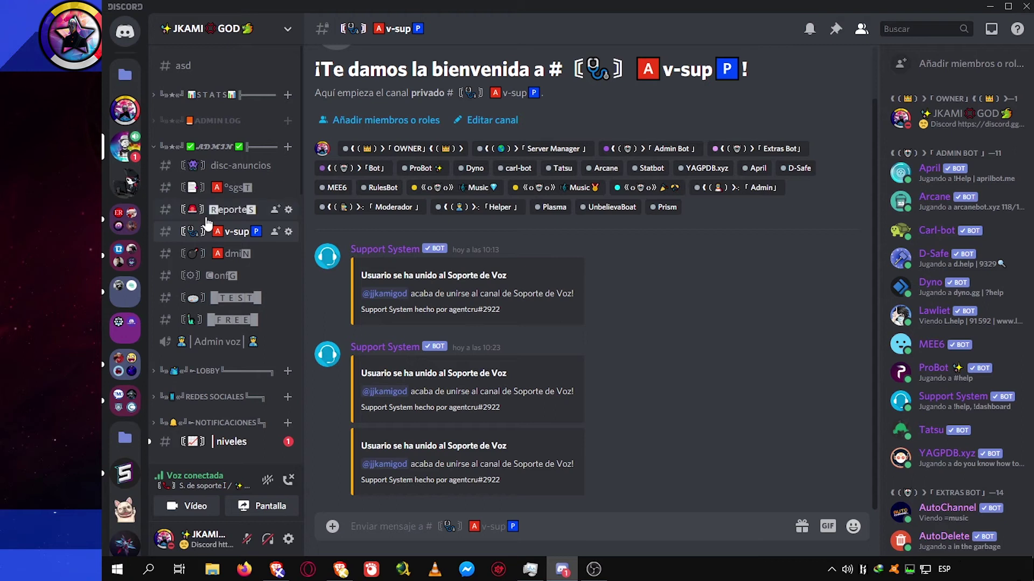
# - Send the /snext command in the CMD channel to bring the waiting user into the support voice room
pyautogui.scroll(-8, 270, 358)
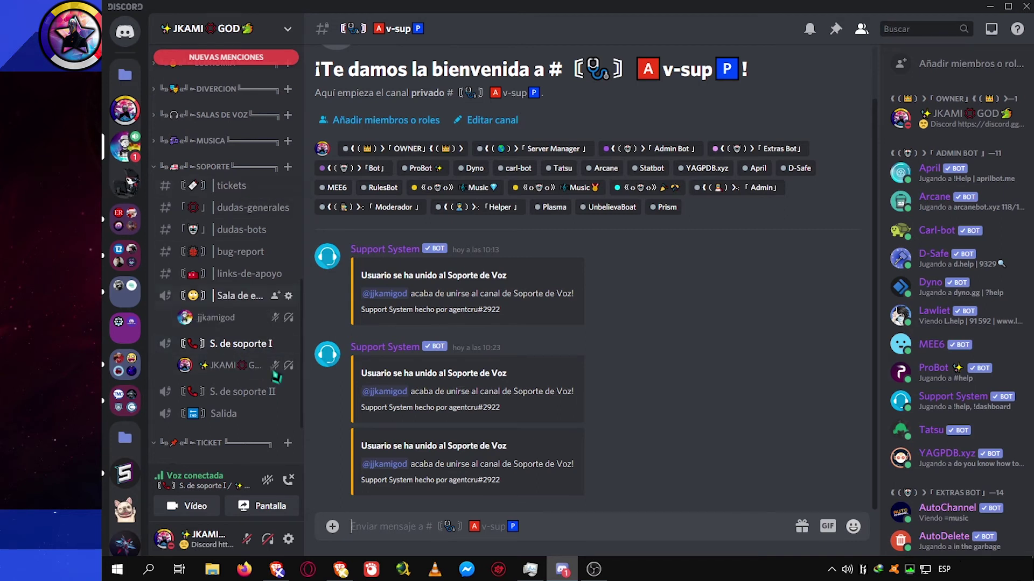
pyautogui.scroll(5, 225, 189)
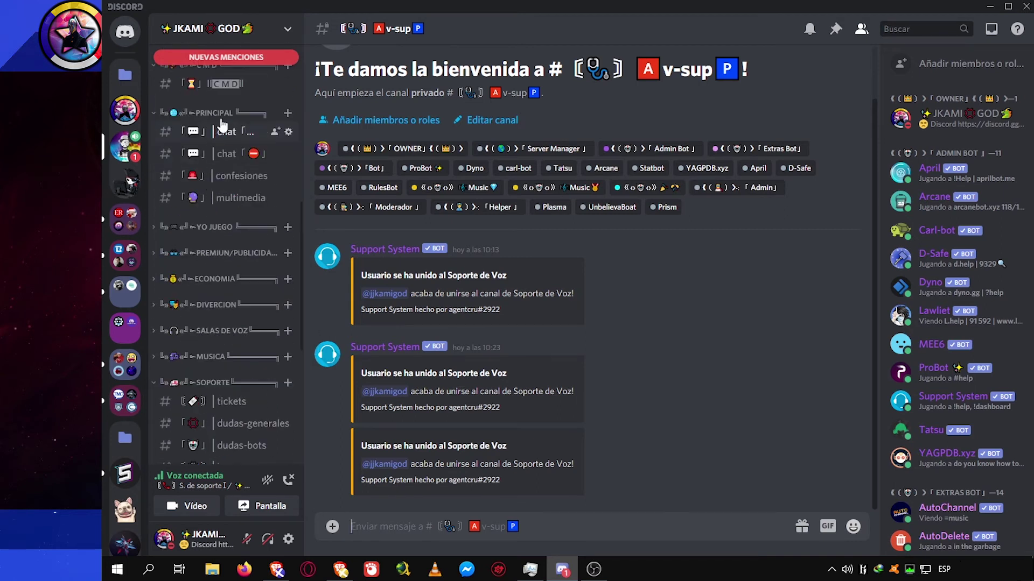
pyautogui.click(226, 84)
pyautogui.scroll(-5, 243, 376)
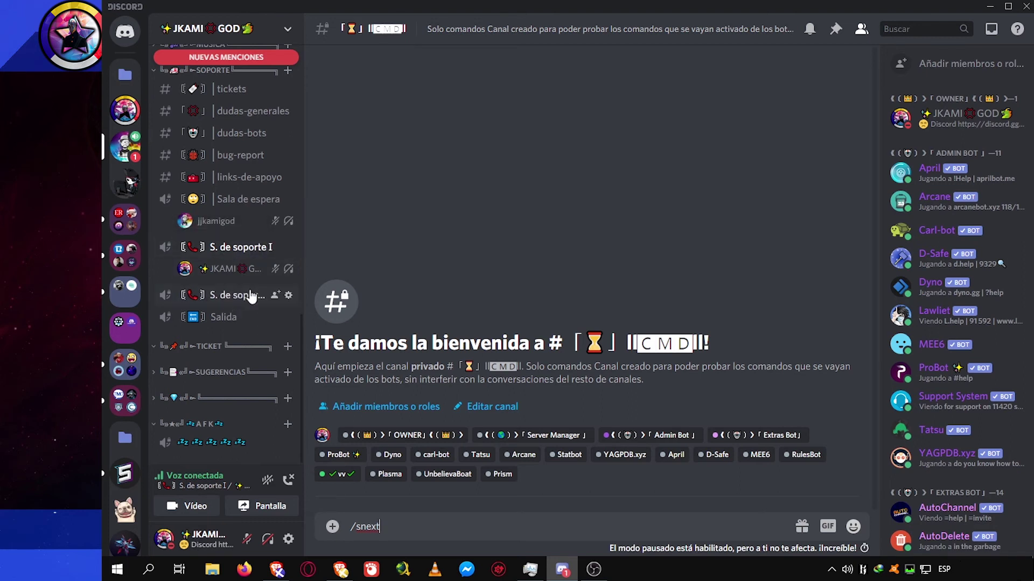
pyautogui.press('Return')
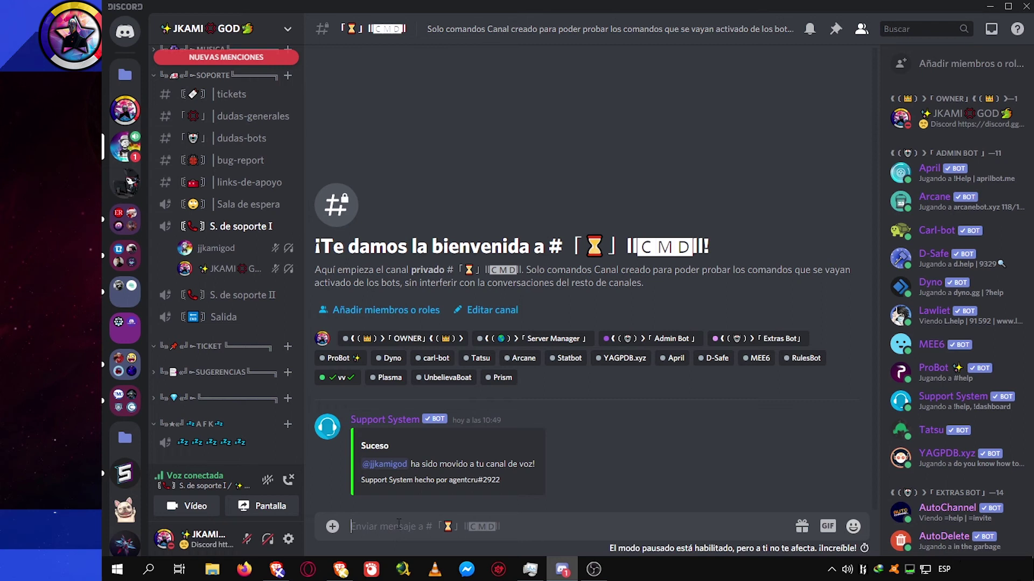
# - Send /snext again in the CMD channel to finish with the current user and call the next one
pyautogui.write('/s')
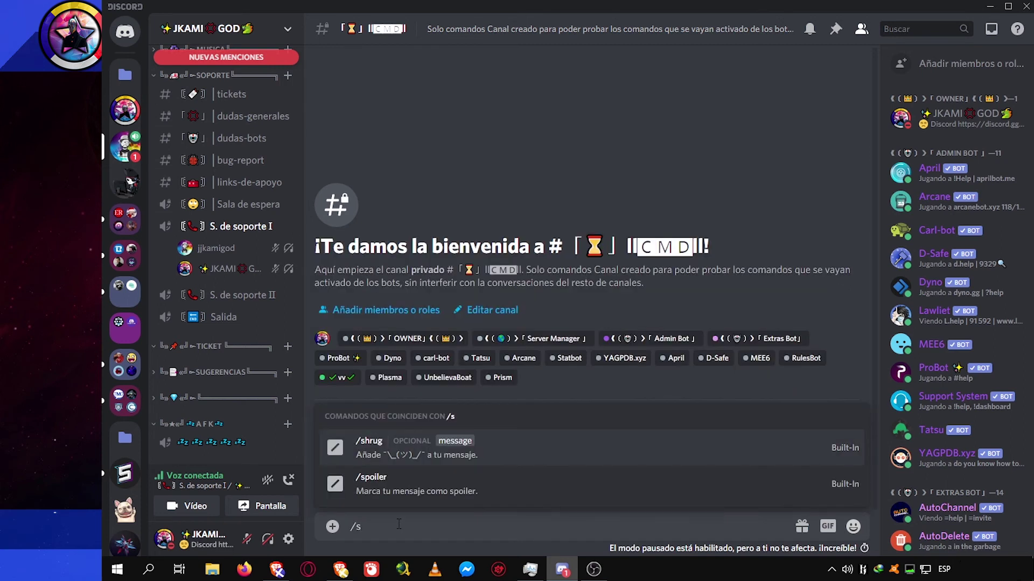
pyautogui.write('n')
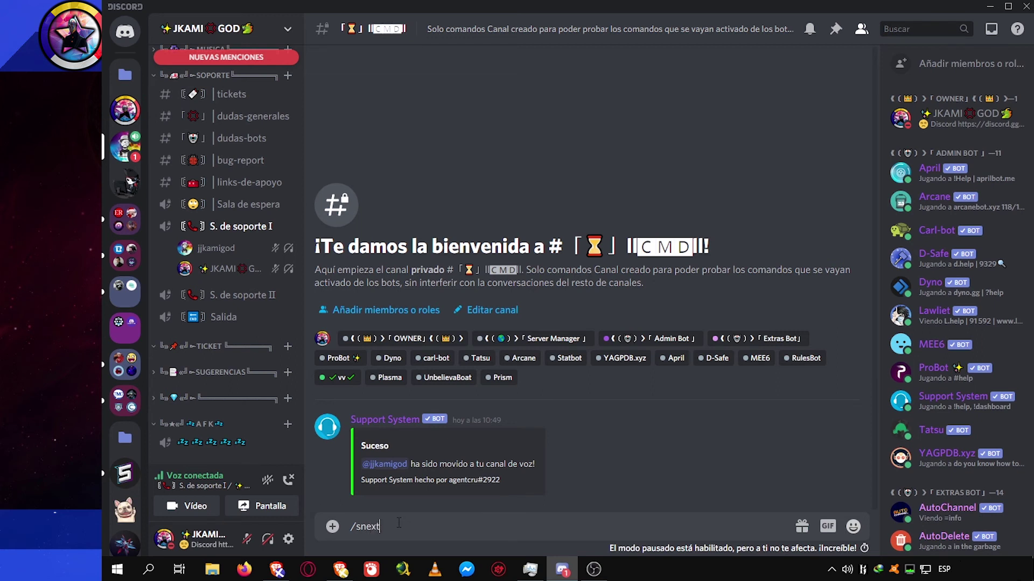
pyautogui.write('ext')
pyautogui.press('Return')
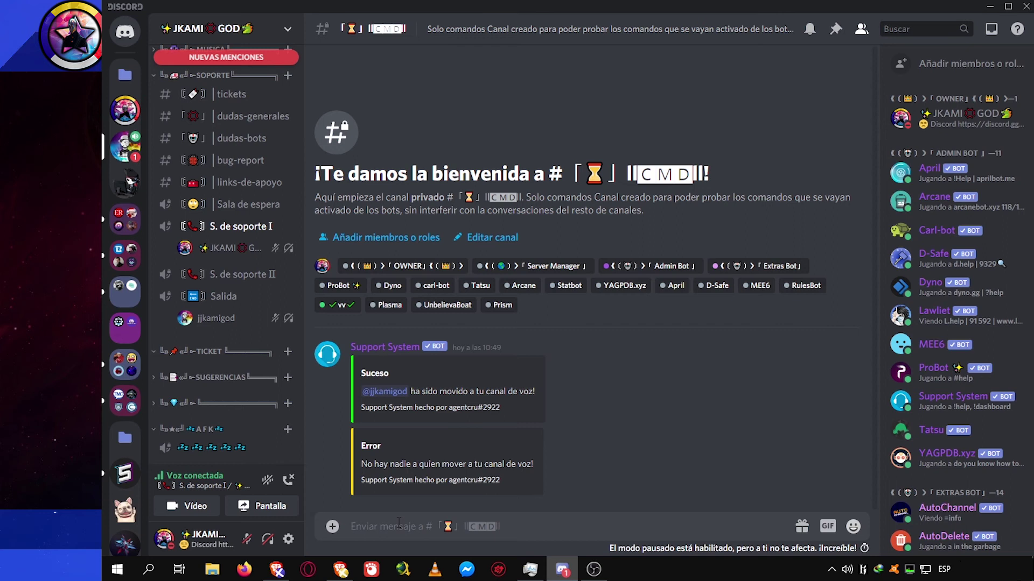
# - Switch back to the Support System dashboard in the browser and open the Ticket setup page
pyautogui.click(277, 569)
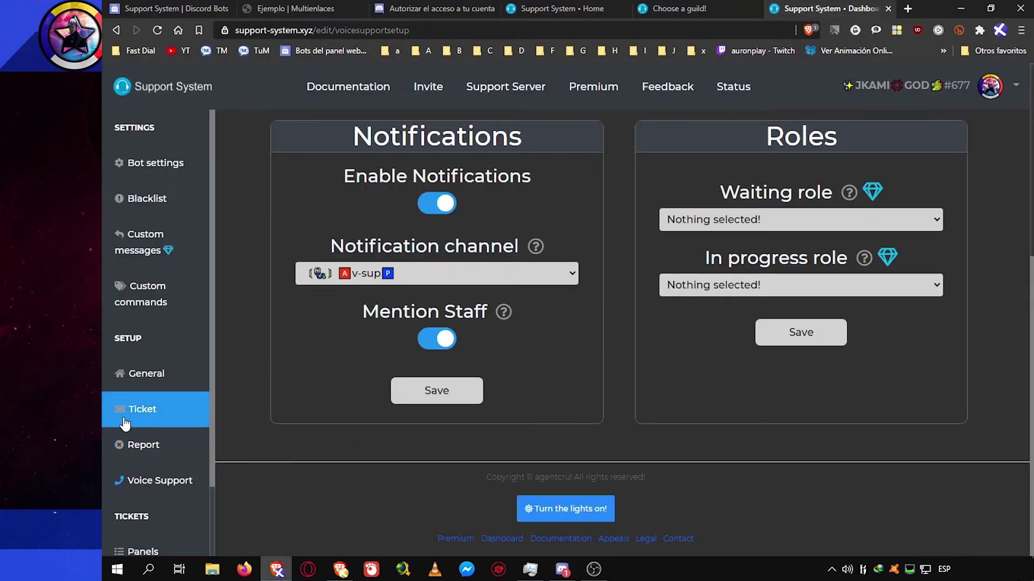
pyautogui.scroll(4, 272, 402)
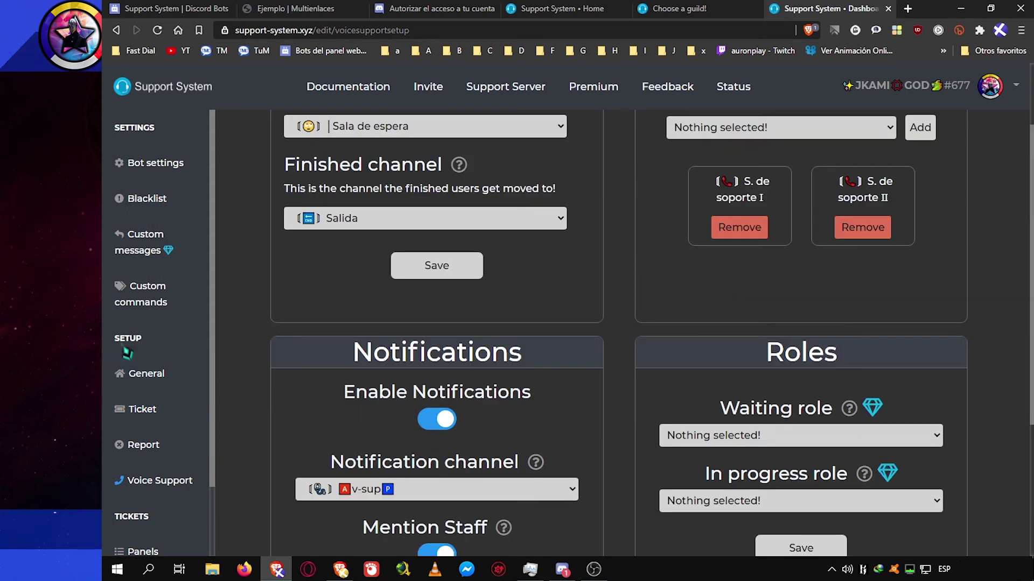
pyautogui.click(132, 425)
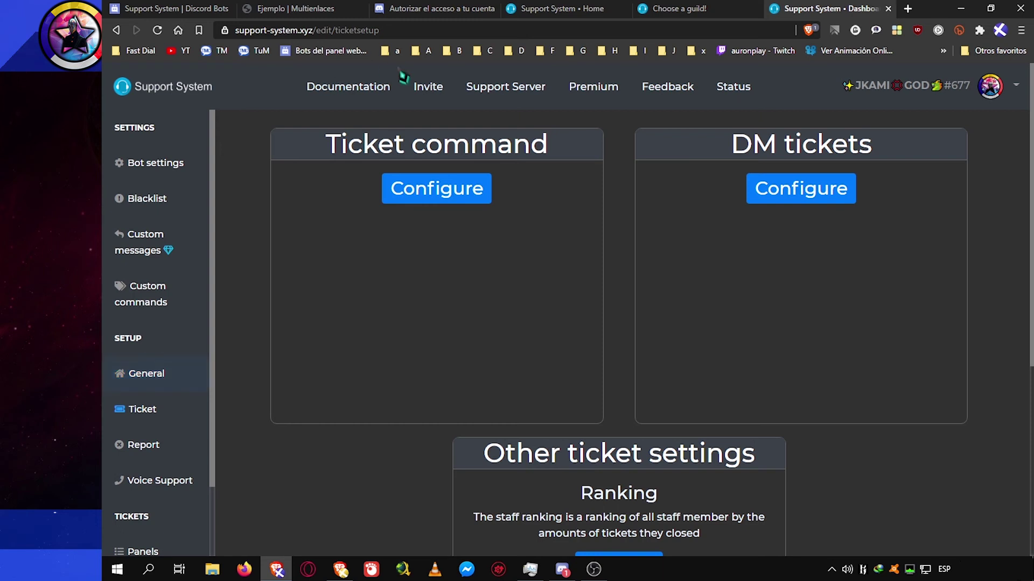
# - Look through the Ticket command settings, examining the Permissions and Mention settings sections, and close them without saving
pyautogui.click(460, 198)
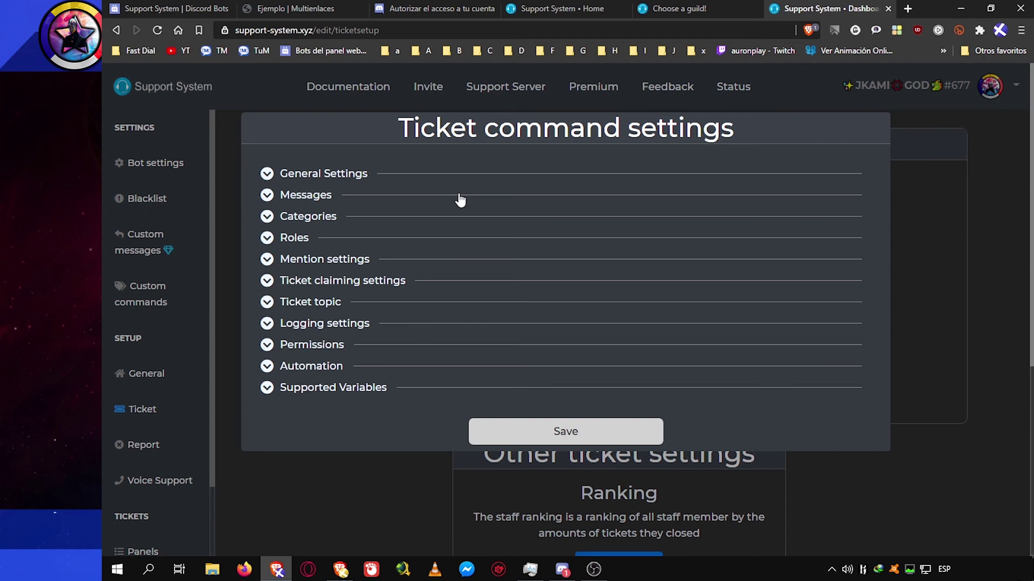
pyautogui.click(302, 345)
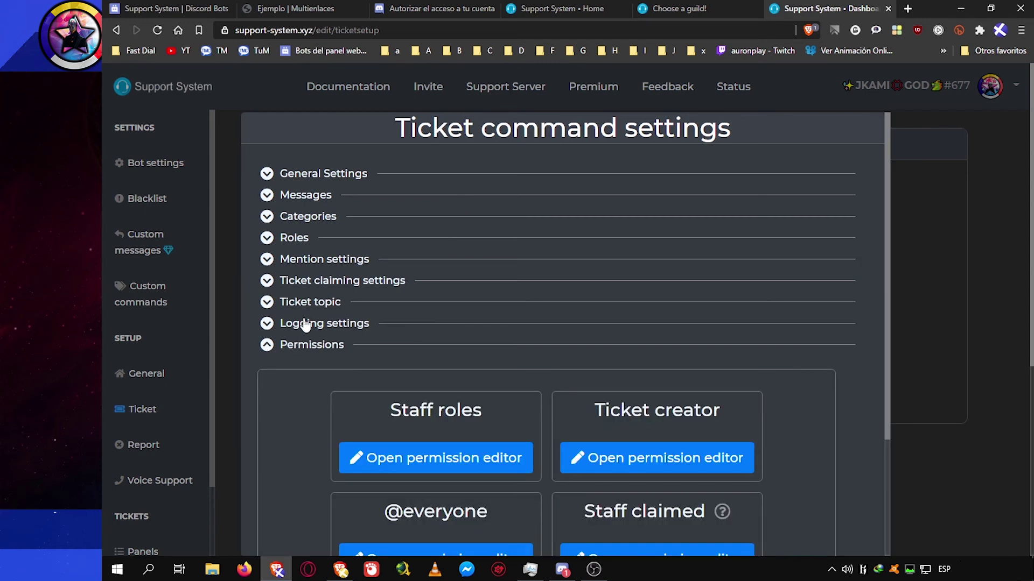
pyautogui.scroll(-3, 452, 418)
pyautogui.scroll(3, 388, 334)
pyautogui.click(307, 304)
pyautogui.click(312, 260)
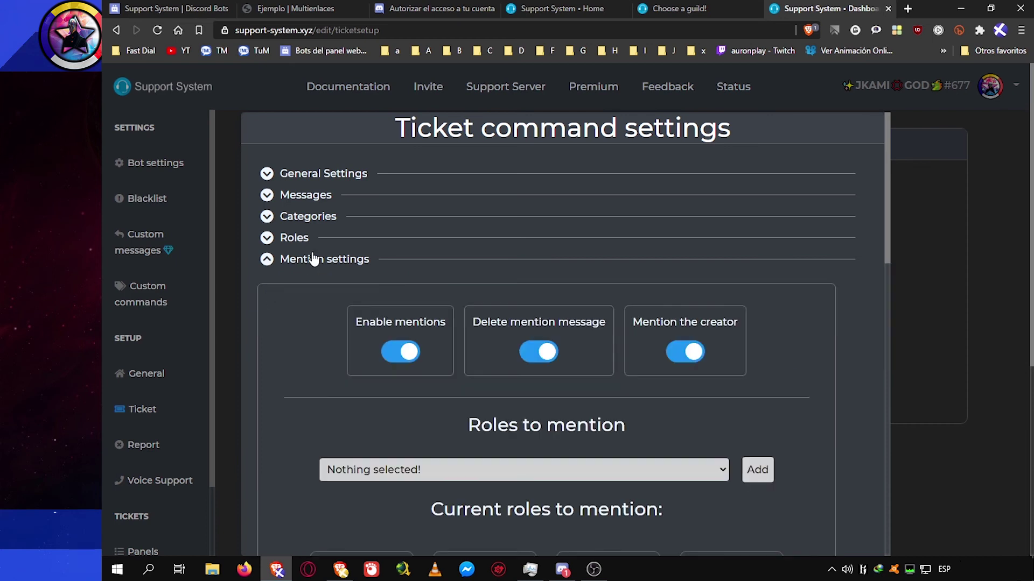
pyautogui.click(932, 279)
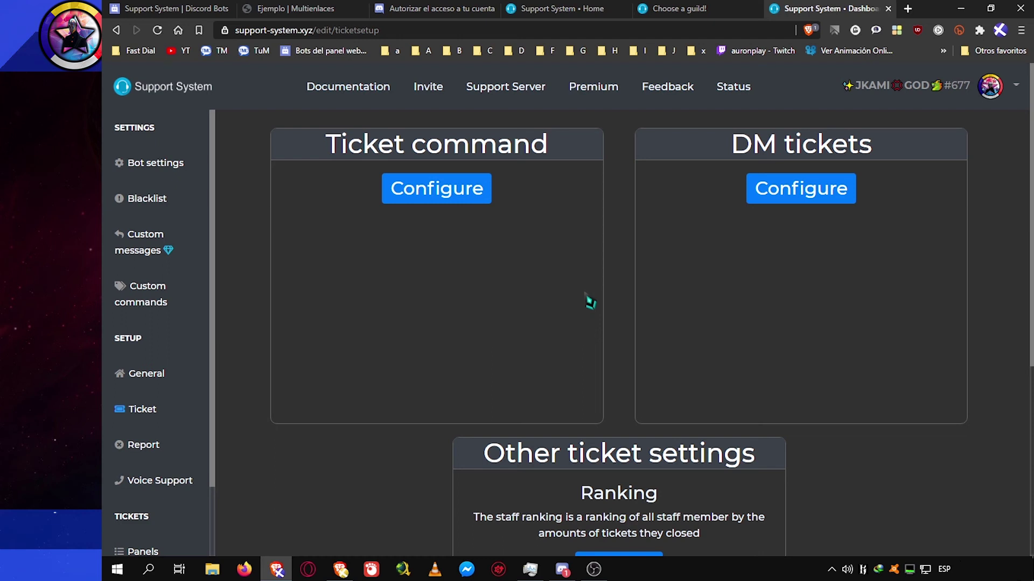
# - Switch to Discord, open the tickets channel under SOPORTE and disconnect from the S. de soporte I voice channel
pyautogui.hotkey('alt', 'Tab')
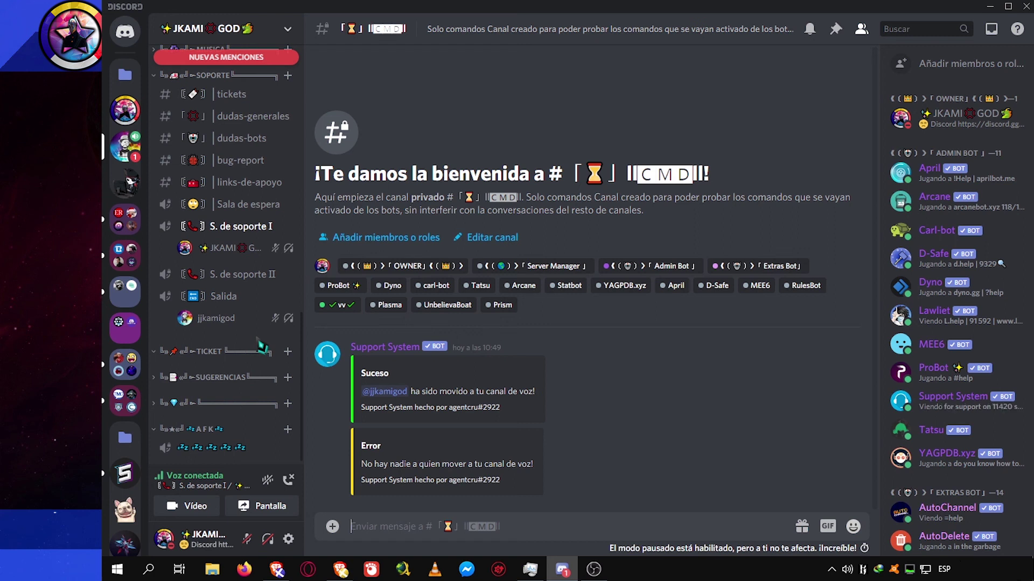
pyautogui.click(211, 100)
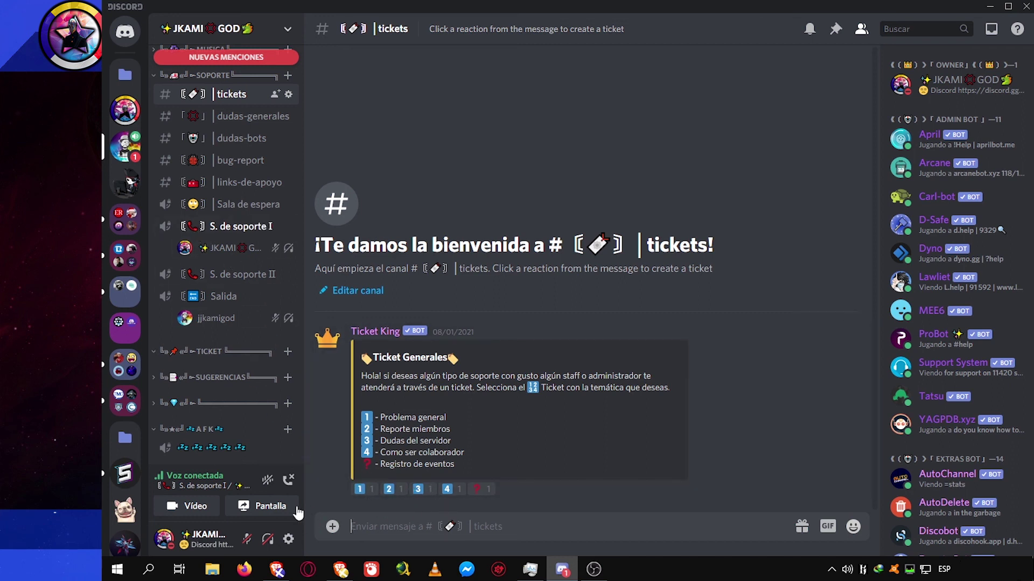
pyautogui.click(289, 480)
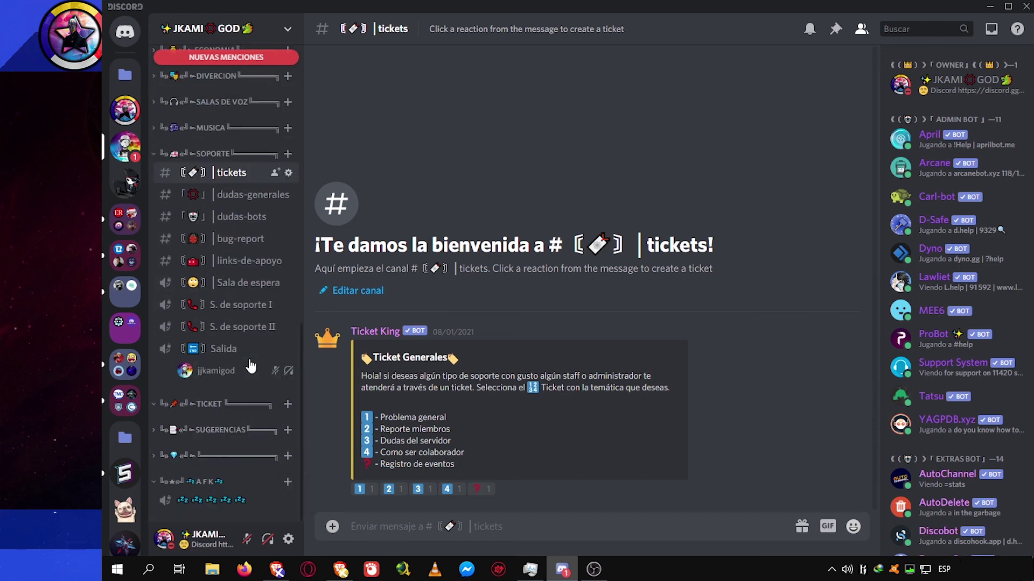
pyautogui.rightClick(219, 380)
pyautogui.click(273, 417)
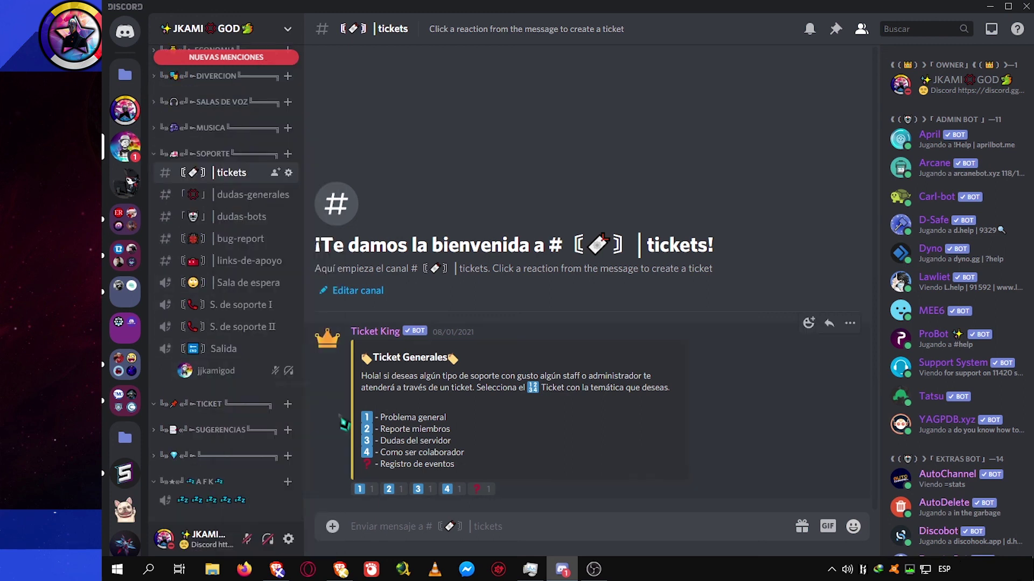
# - Switch to the browser, look through the store links and discount codes on the SHOP page, and return to Discord
pyautogui.click(277, 569)
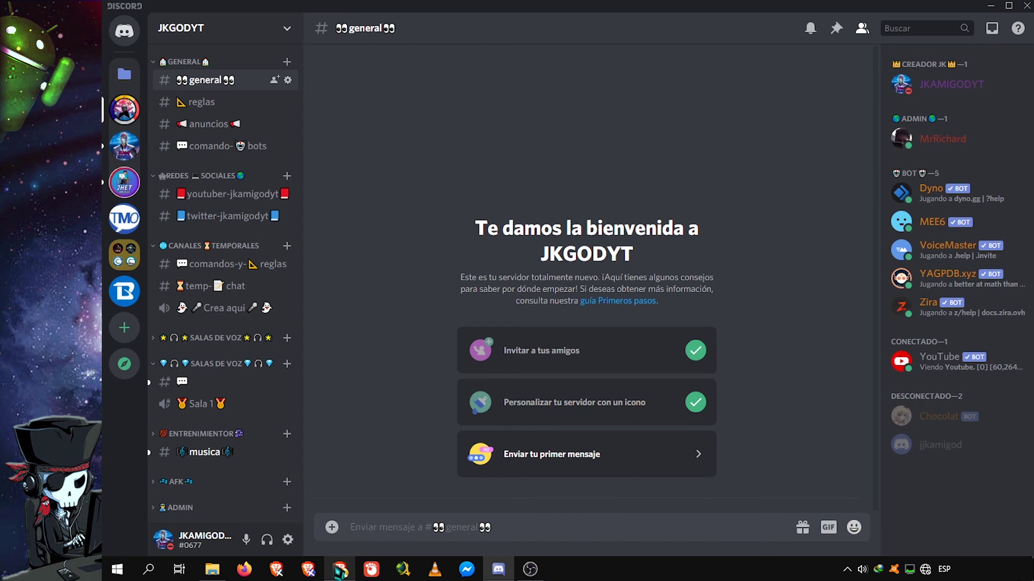
pyautogui.click(341, 569)
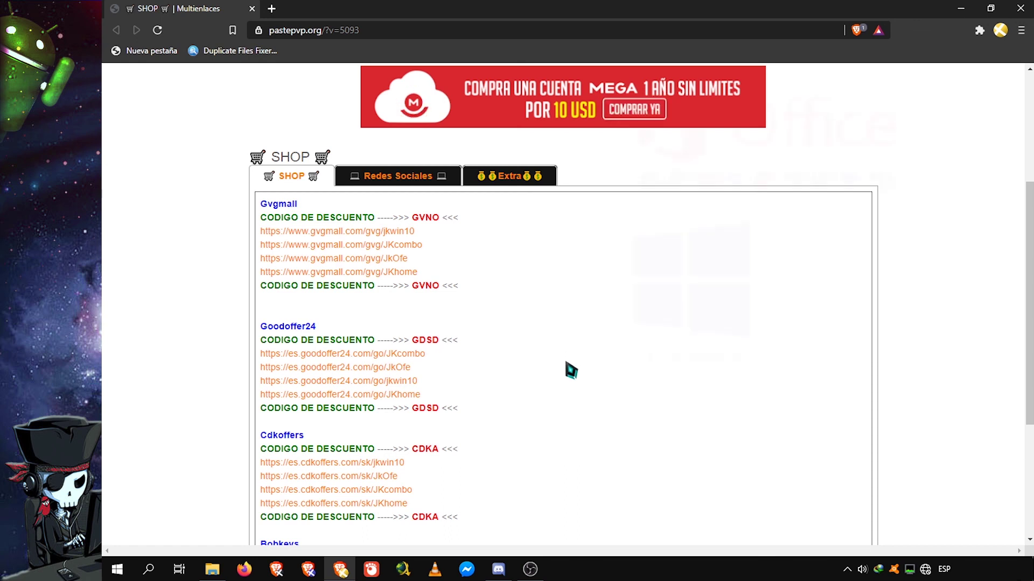
pyautogui.scroll(-4, 570, 370)
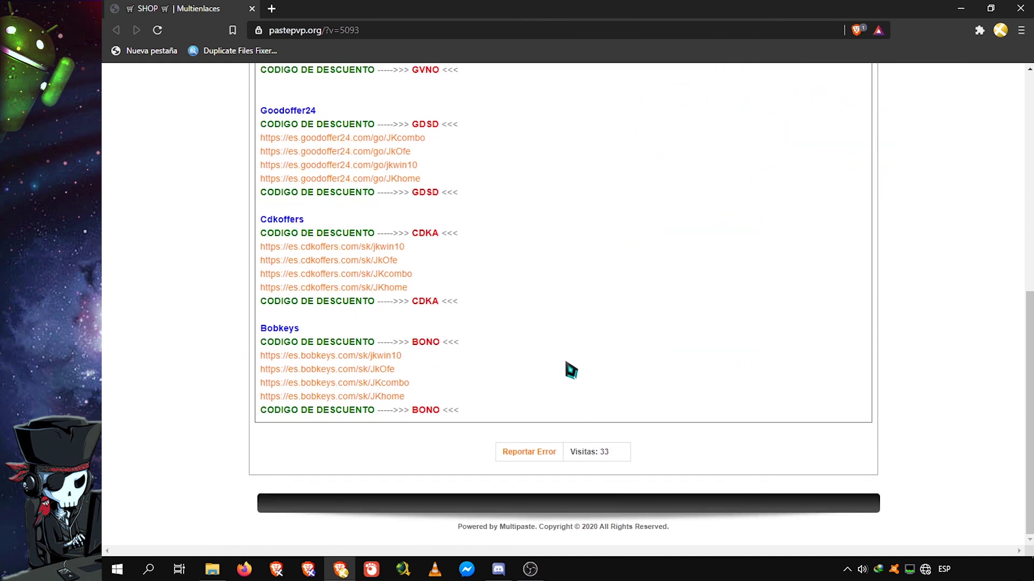
pyautogui.scroll(4, 571, 370)
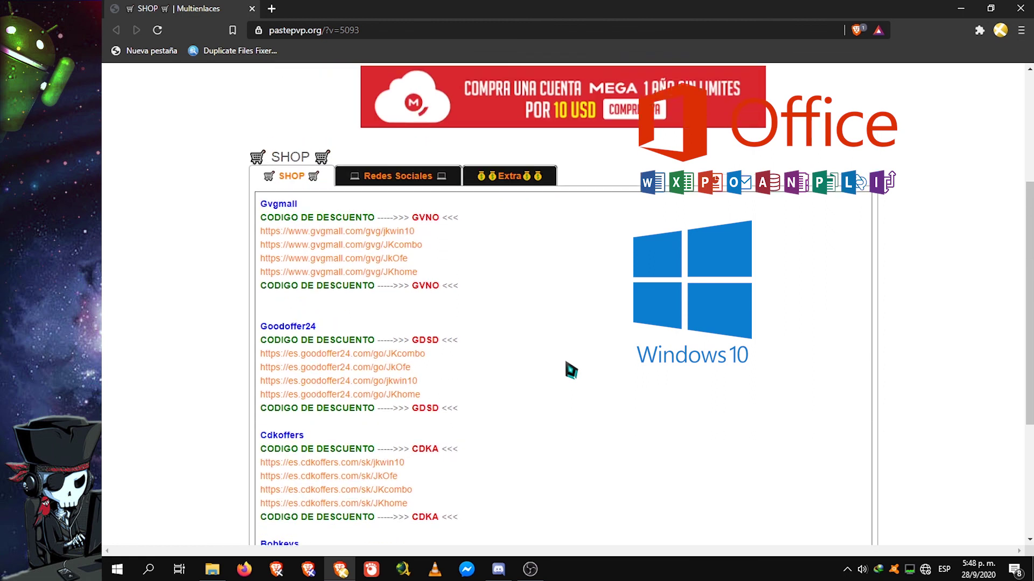
pyautogui.click(498, 569)
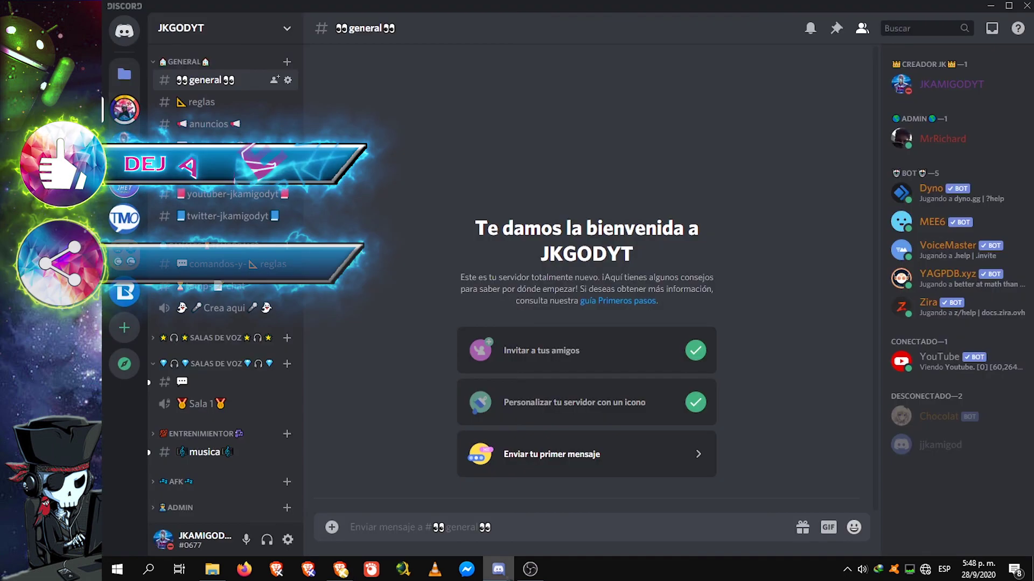